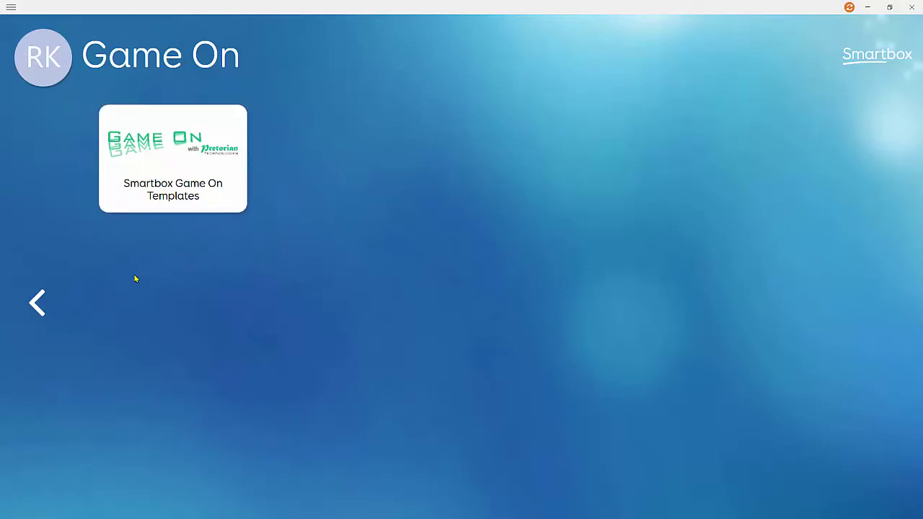
Open the Smartbox Game On Templates grid set and close the welcome hints
left_click(199, 186)
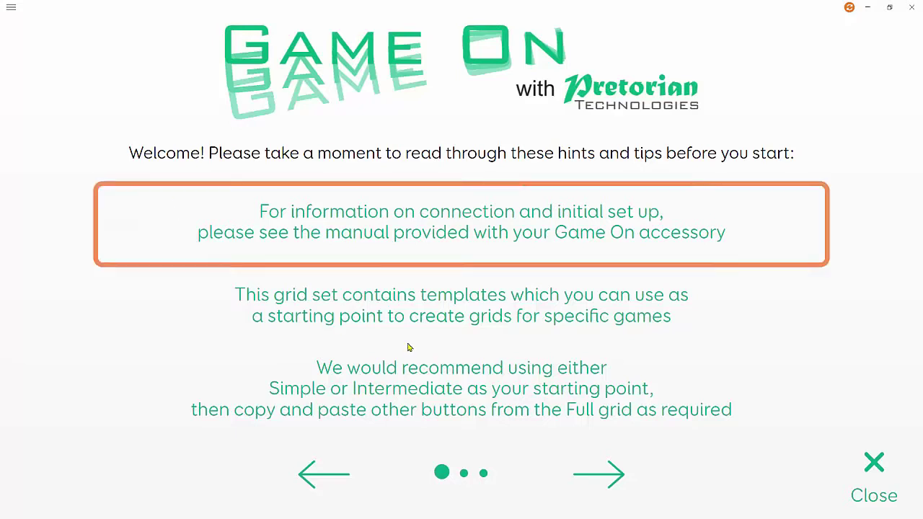
left_click(879, 474)
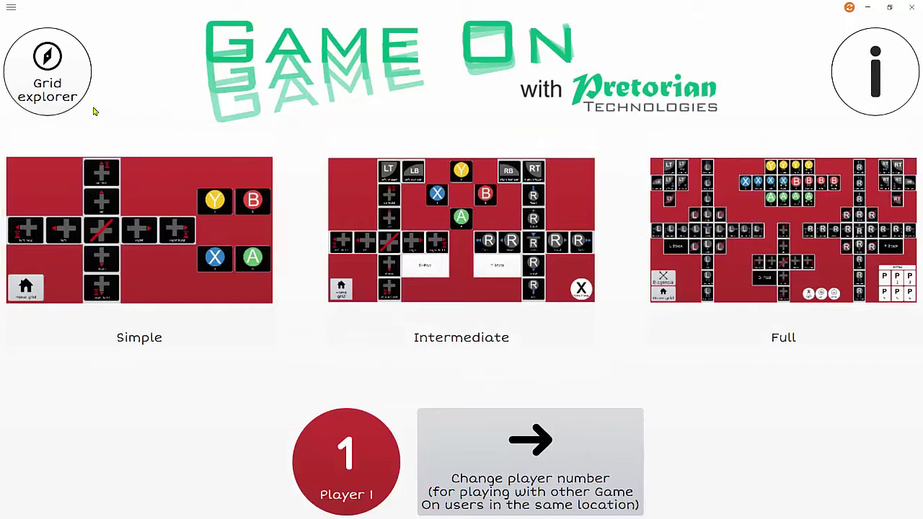
Open the Simple controller grid and switch it into editing mode
left_click(151, 249)
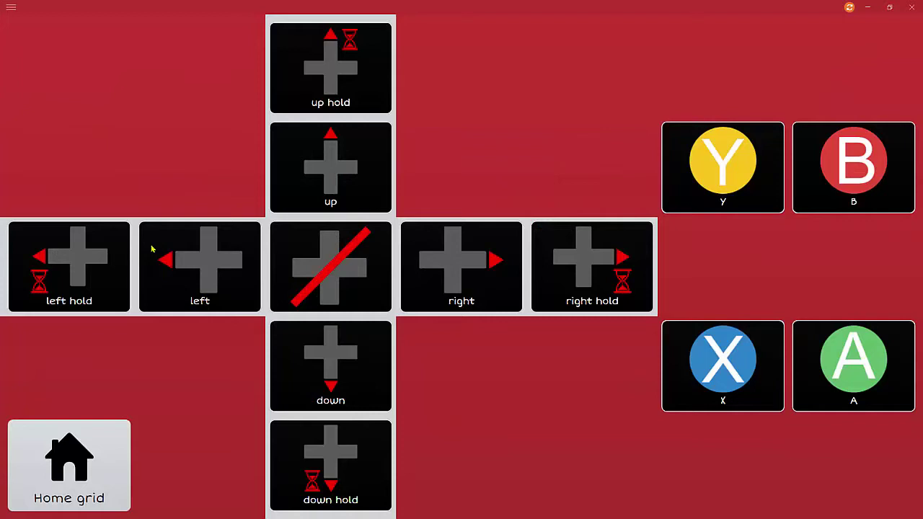
left_click(11, 8)
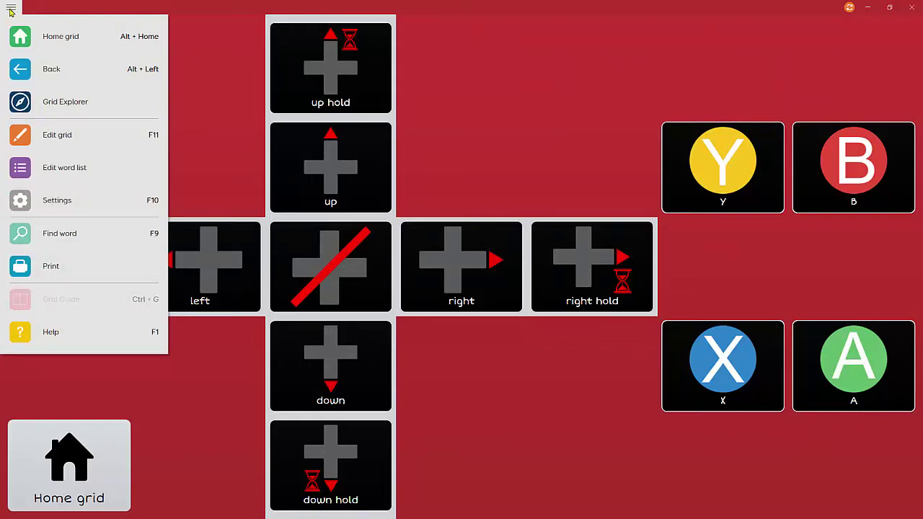
left_click(73, 136)
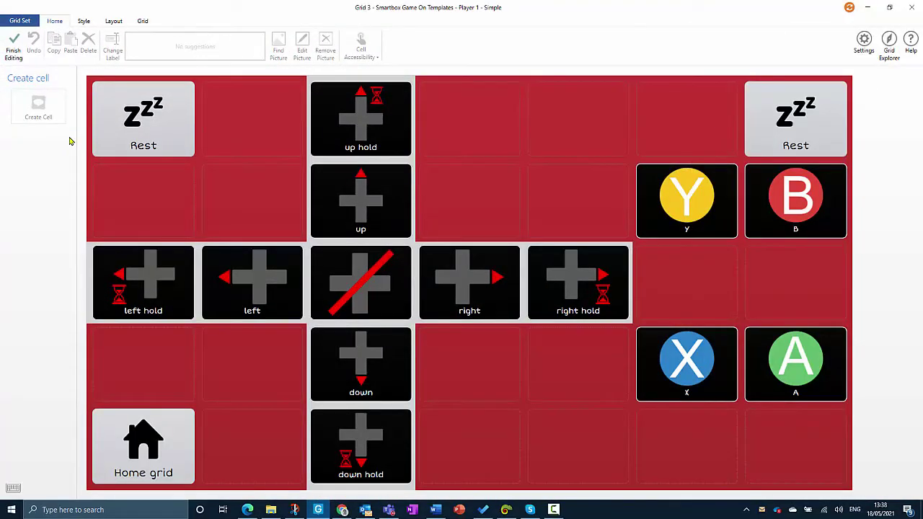
Show the Grids overview and select the Player 1 - Simple grid
left_click(19, 20)
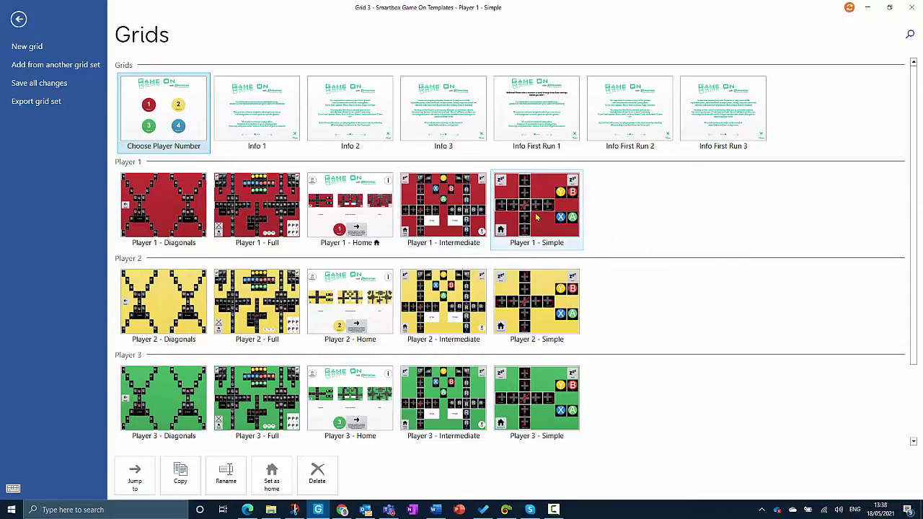
left_click(538, 208)
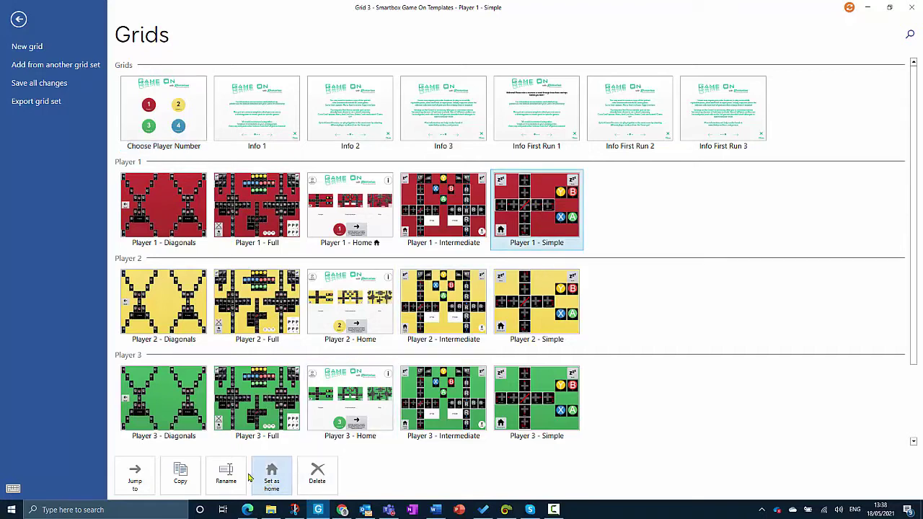
Copy Player 1 - Simple, replacing 'Simple - Copy' in the new name with 'Crash Team Racing'
left_click(180, 477)
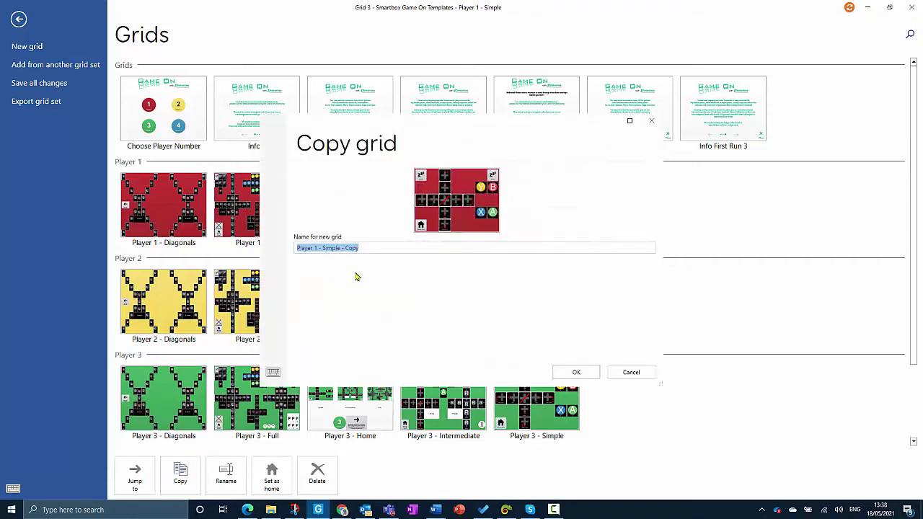
left_click(326, 250)
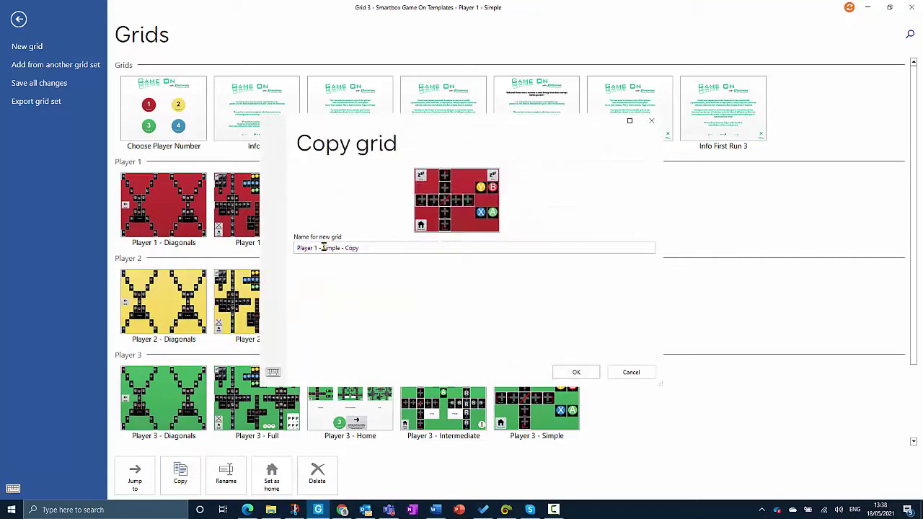
left_click_drag(322, 246, 372, 249)
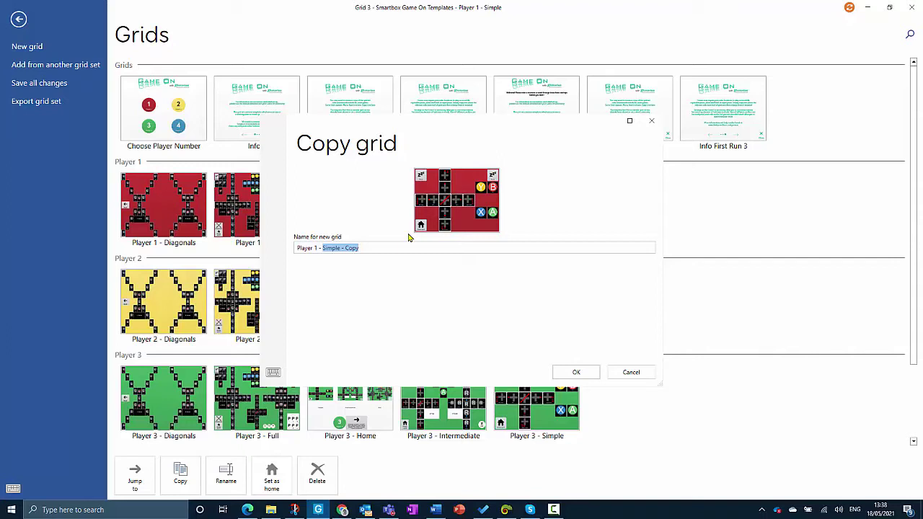
type("Crash Team Racing")
Confirm the Copy grid dialog to create the Player 1 - Crash Team Racing grid
left_click(576, 374)
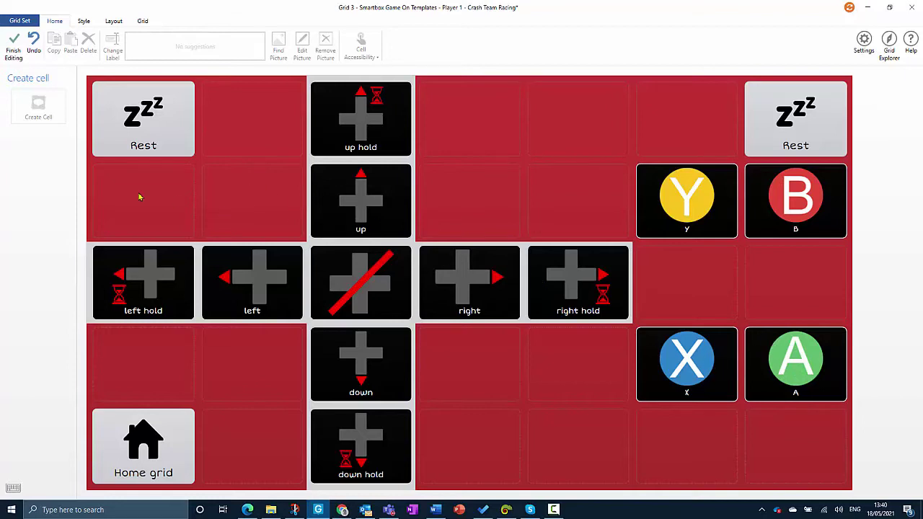
From the Grids overview, select and open Player 1 - Full for editing
left_click(19, 22)
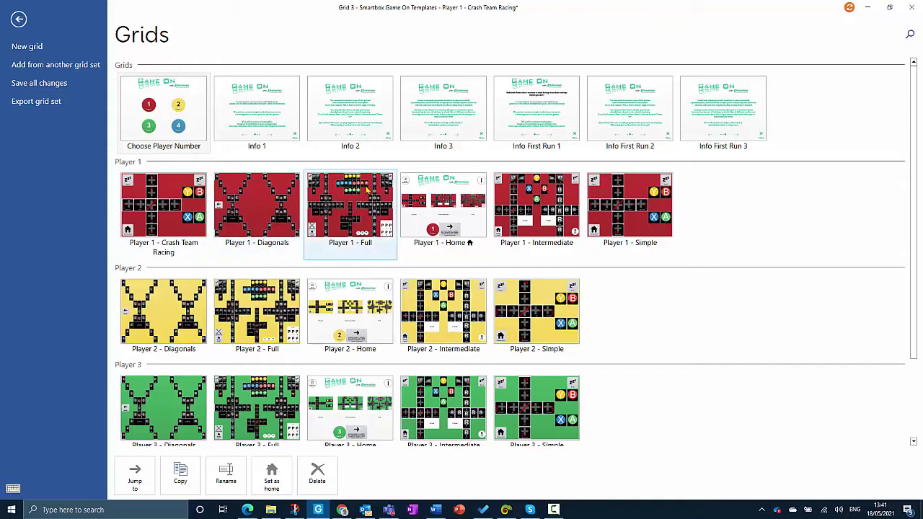
left_click(353, 217)
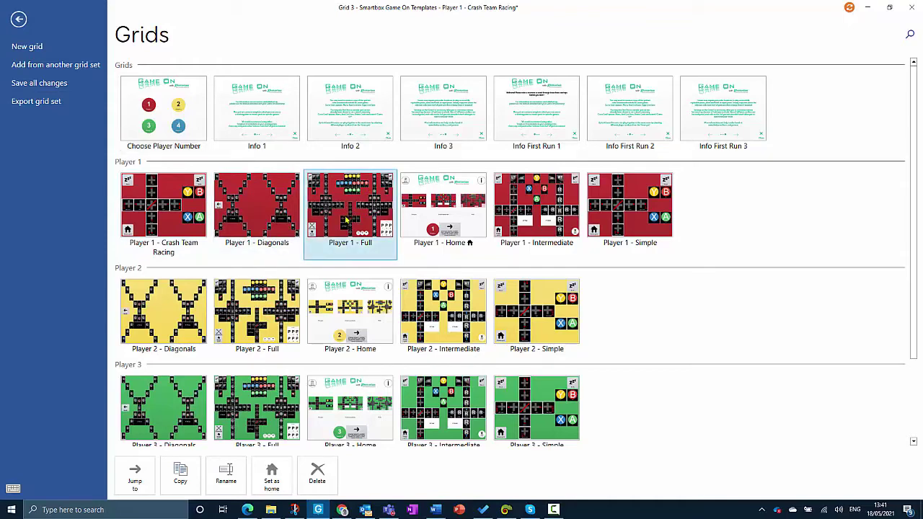
left_click(346, 218)
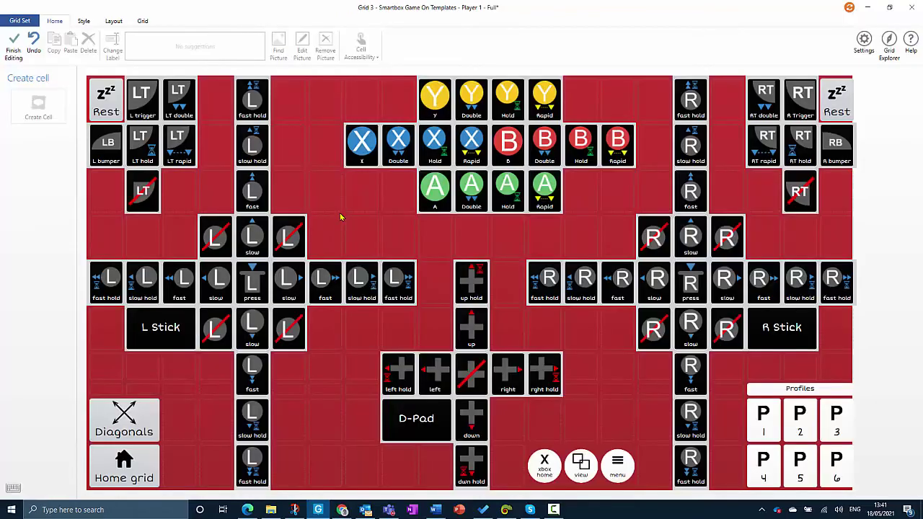
Copy the Full grid's A Hold cell and go back to the Grids overview
left_click(508, 199)
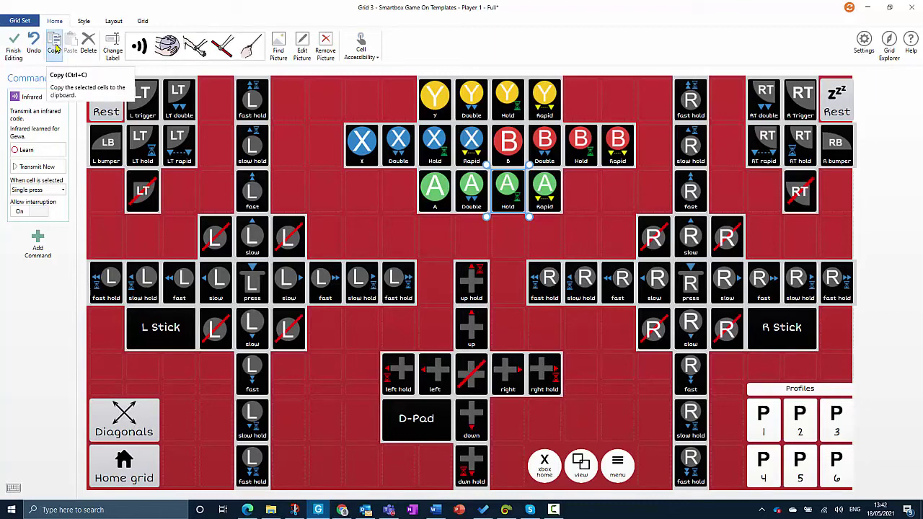
left_click(55, 47)
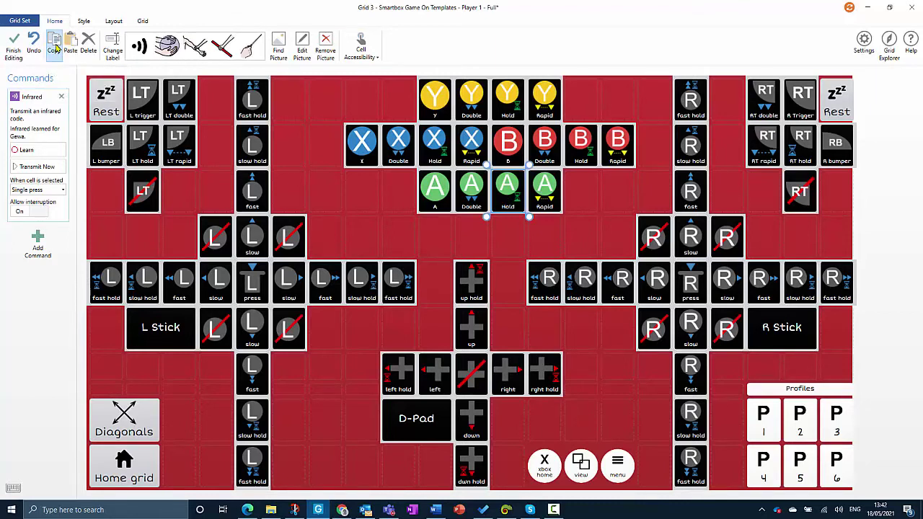
left_click(16, 22)
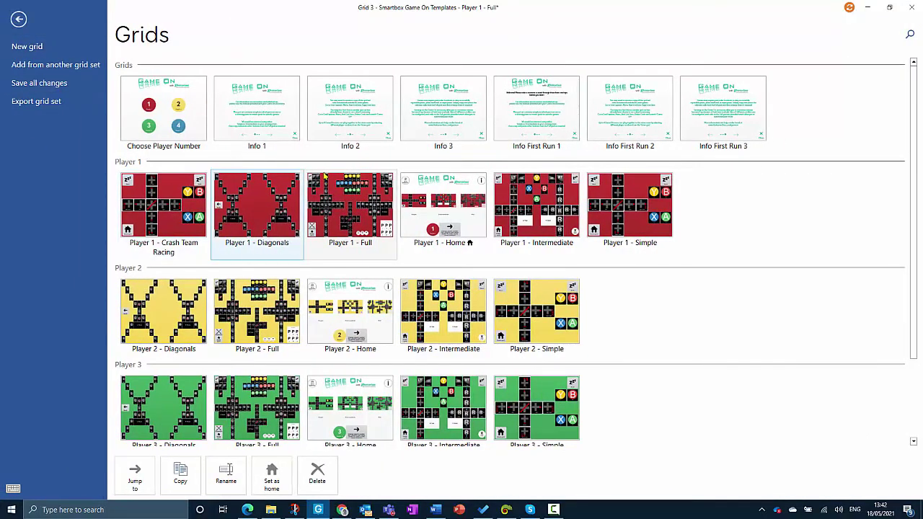
Open Player 1 - Crash Team Racing and paste A Hold into the empty cell below X
left_click(163, 207)
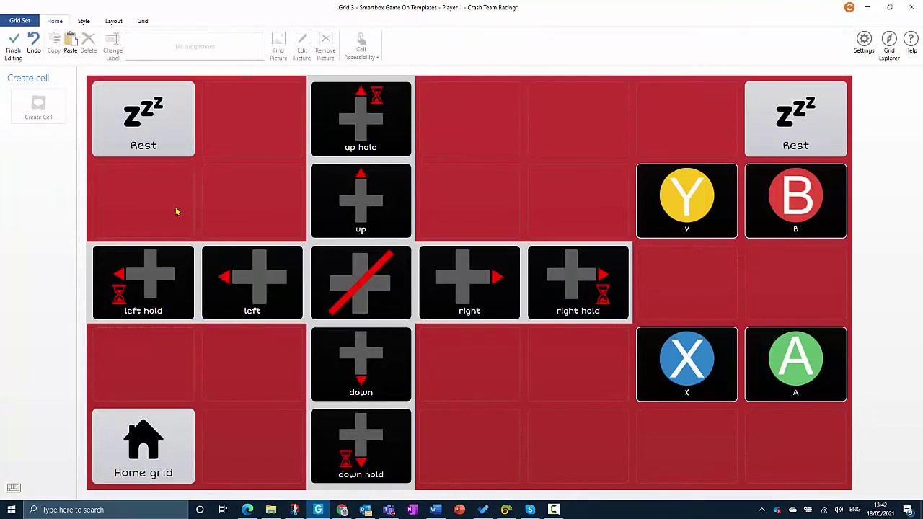
left_click(671, 443)
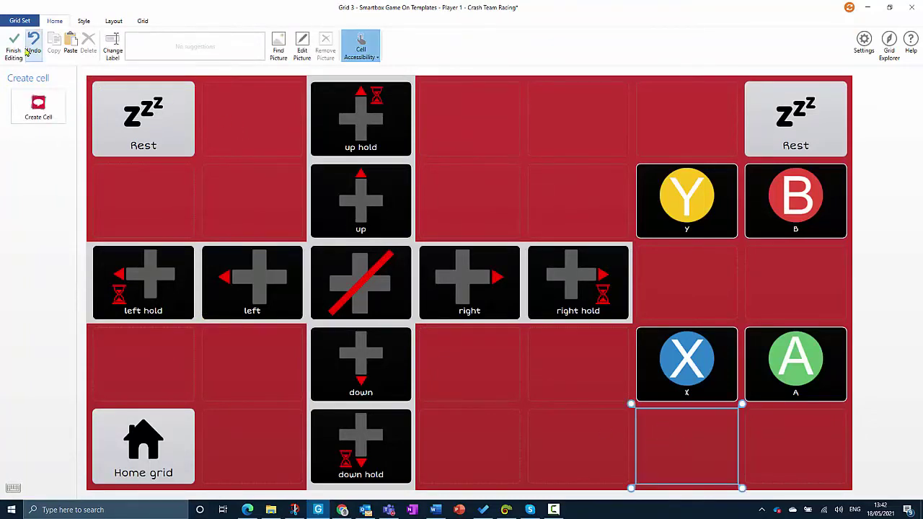
left_click(70, 47)
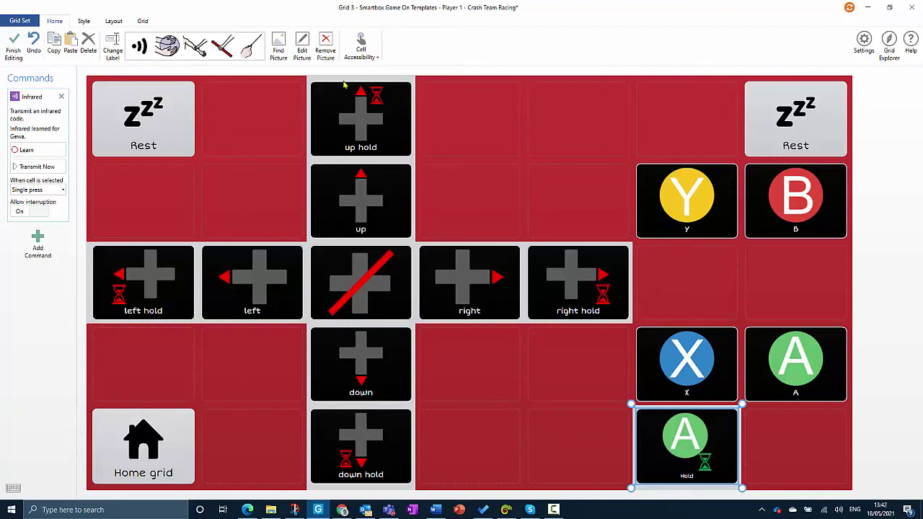
Relabel the pasted A Hold cell as 'Accelerate'
left_click(112, 47)
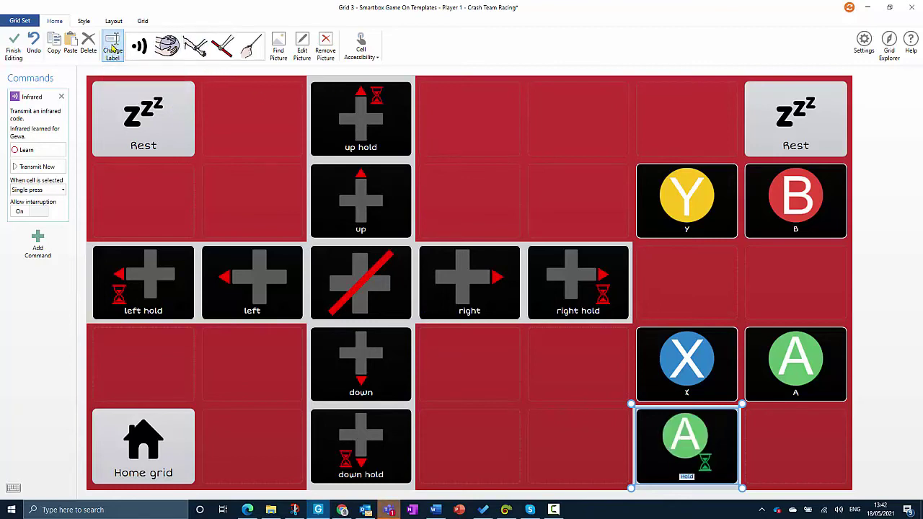
type("A")
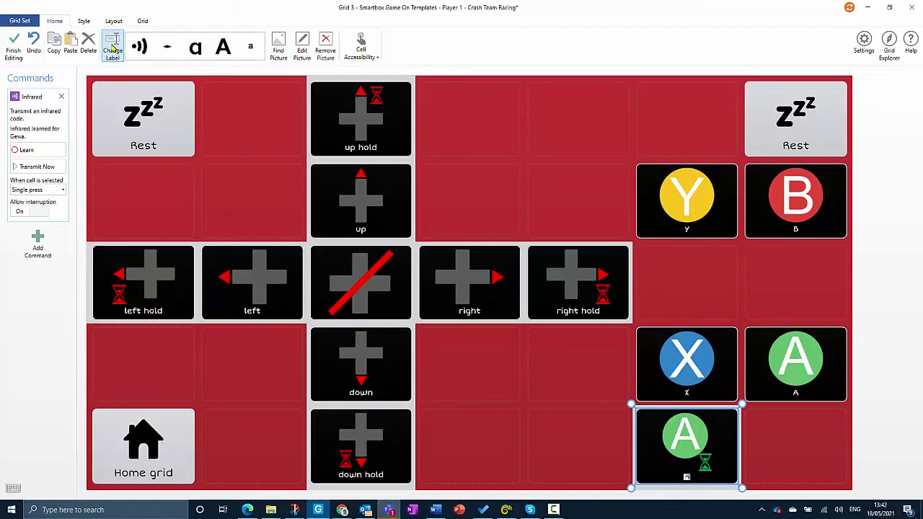
type("ccele")
left_click(137, 45)
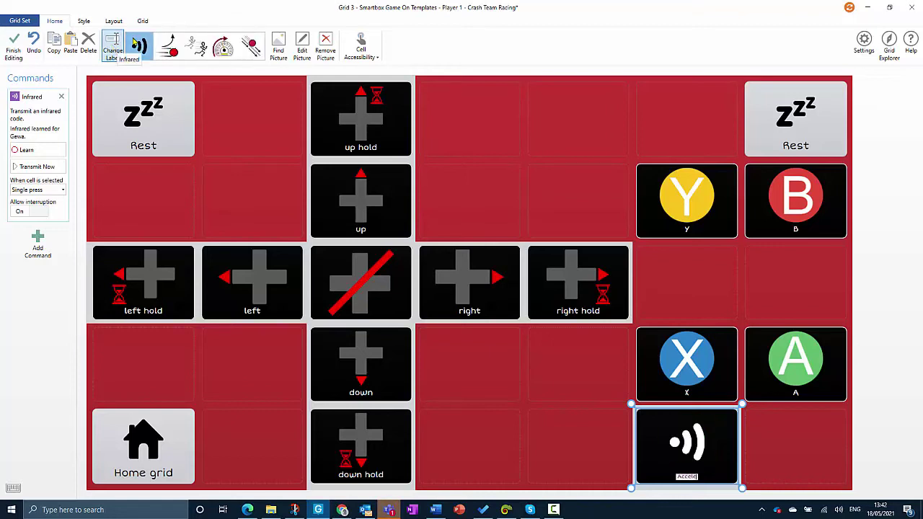
type("rate")
left_click(558, 443)
Set the Accelerate cell's label text size to 14
left_click(709, 464)
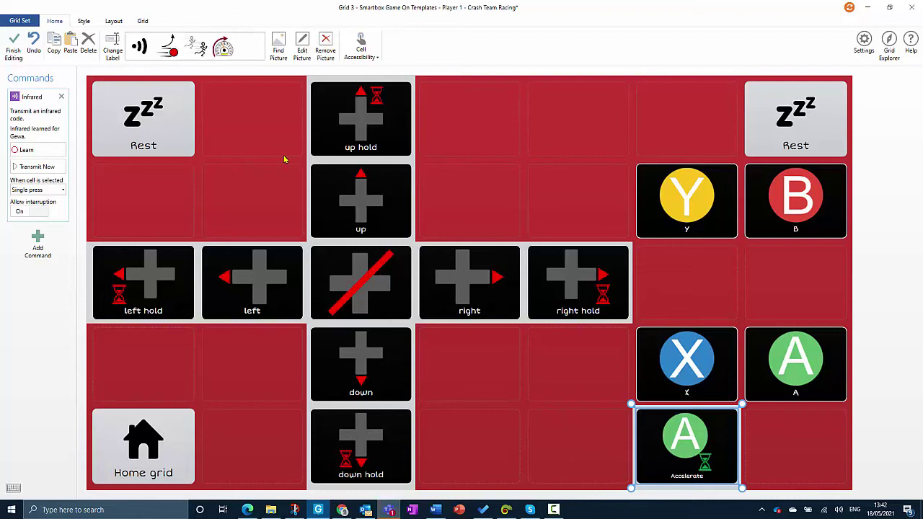
left_click(85, 23)
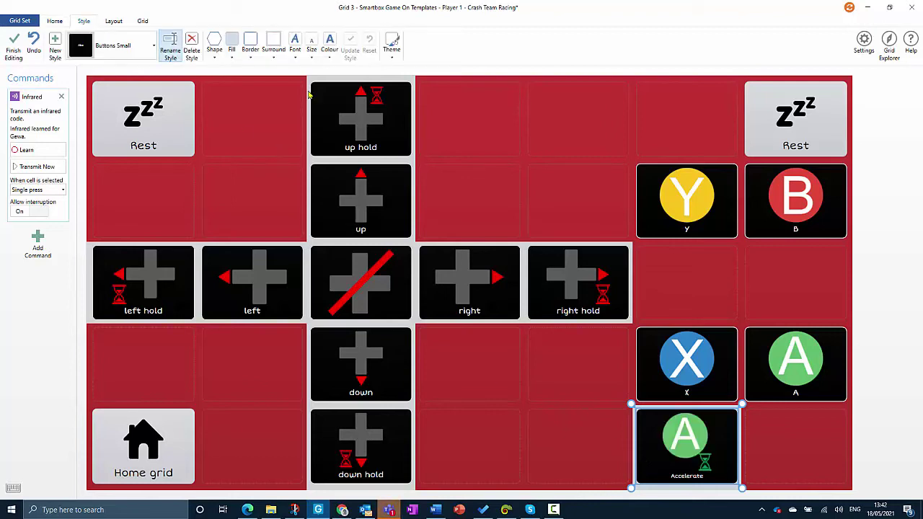
left_click(312, 51)
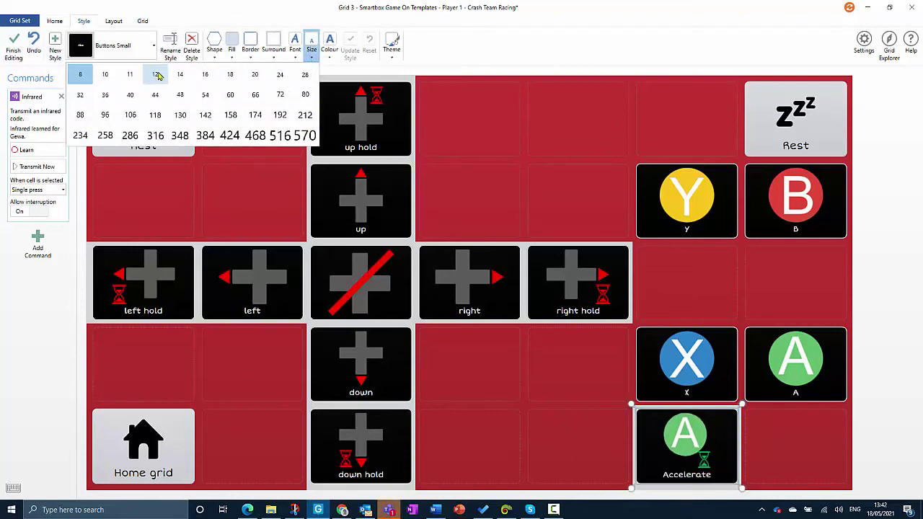
left_click(180, 75)
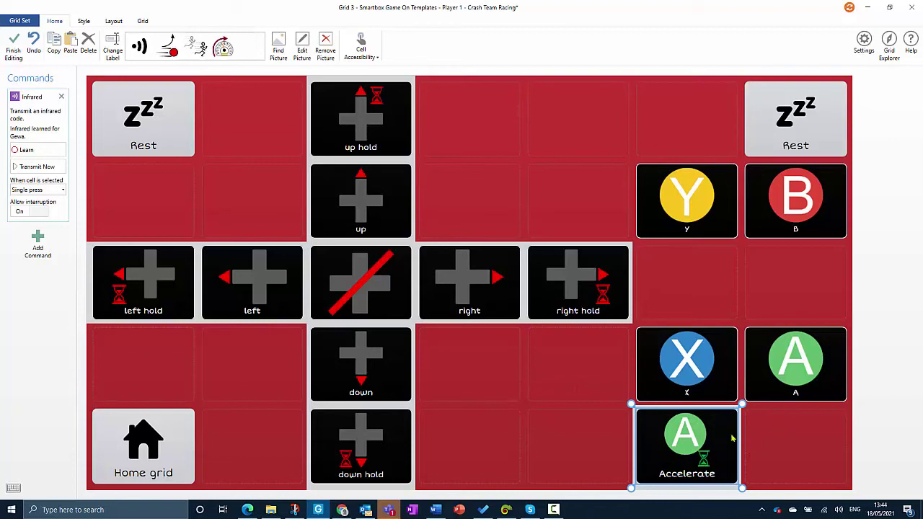
Move X beside right hold and A next to it, then stretch Accelerate over two columns and rows
left_click_drag(687, 372, 691, 292)
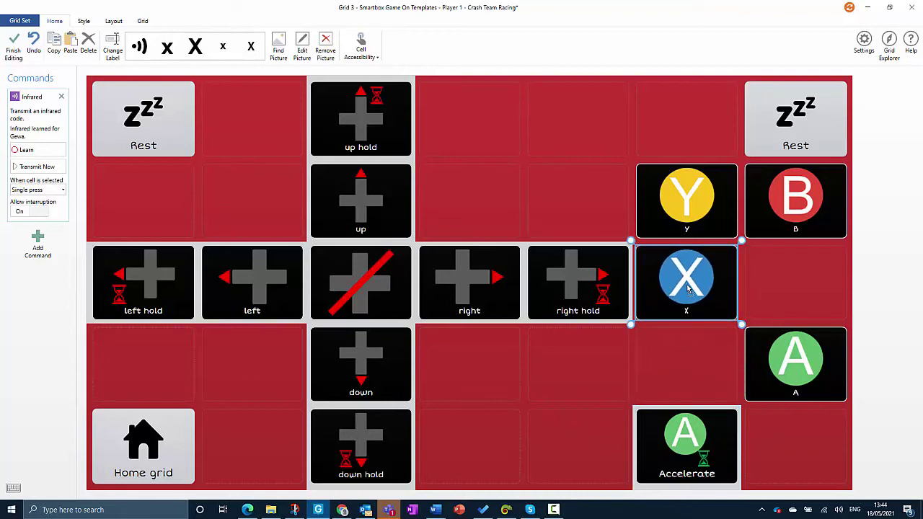
left_click_drag(795, 372, 816, 285)
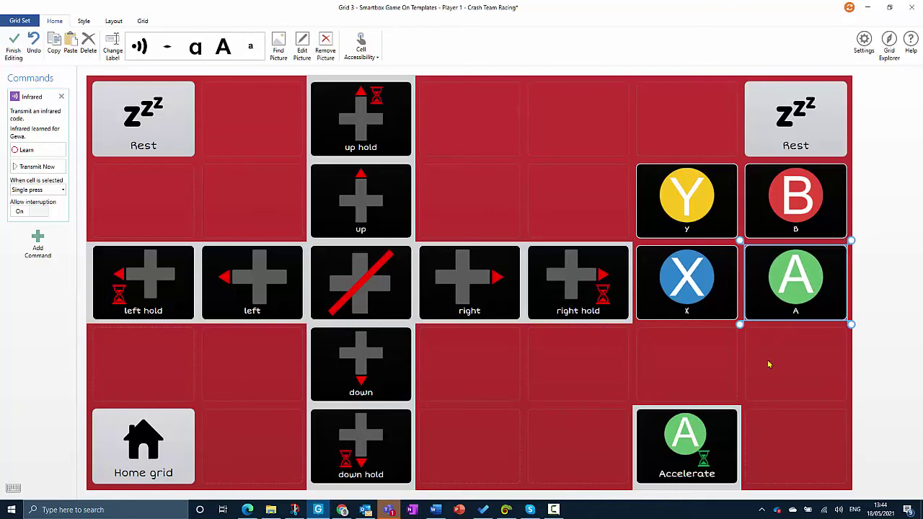
left_click(674, 451)
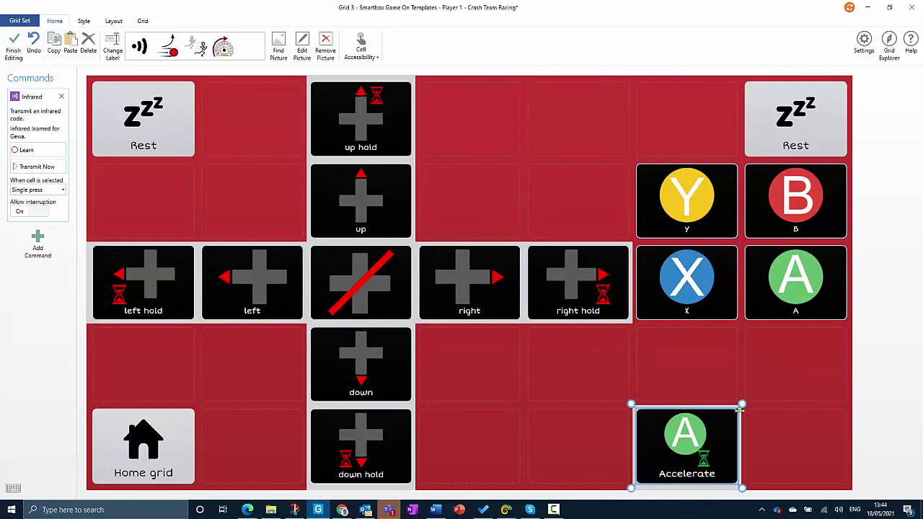
left_click_drag(743, 404, 844, 330)
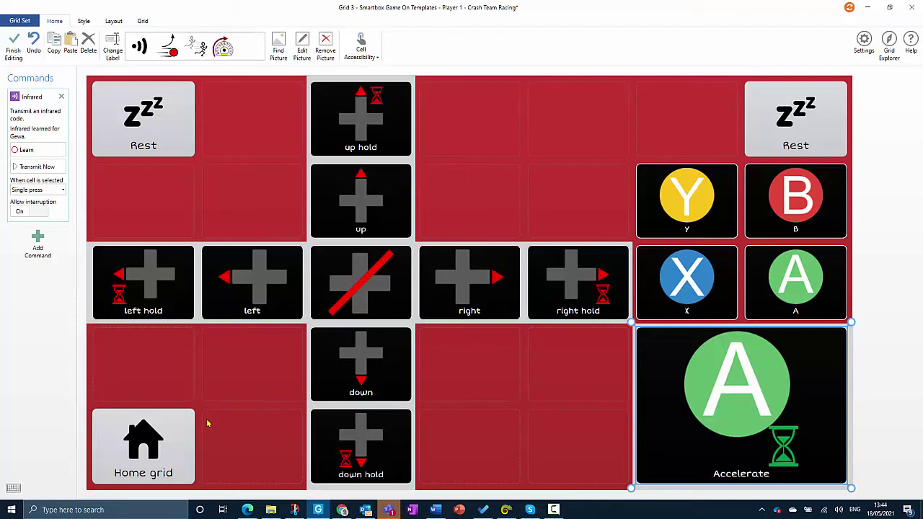
Follow the Home grid link to Game On Home and enlarge the empty cell below Simple
left_click(142, 460)
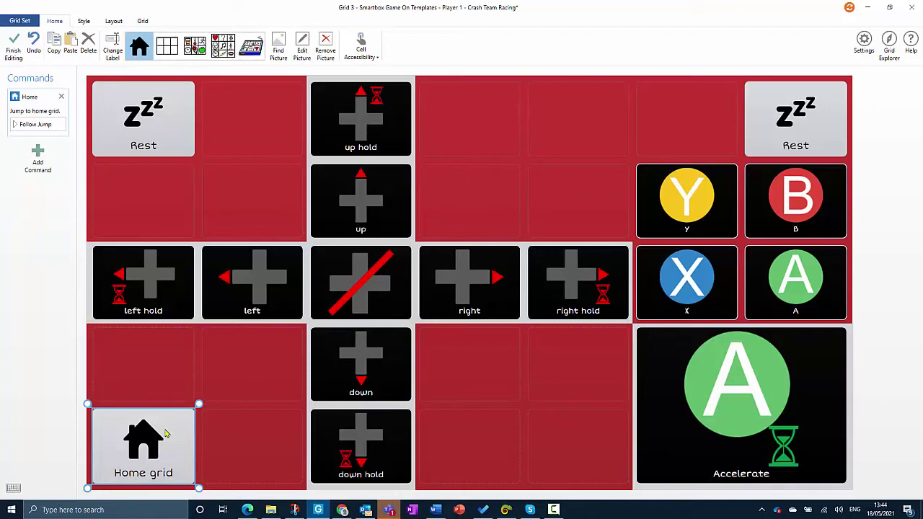
left_click(31, 126)
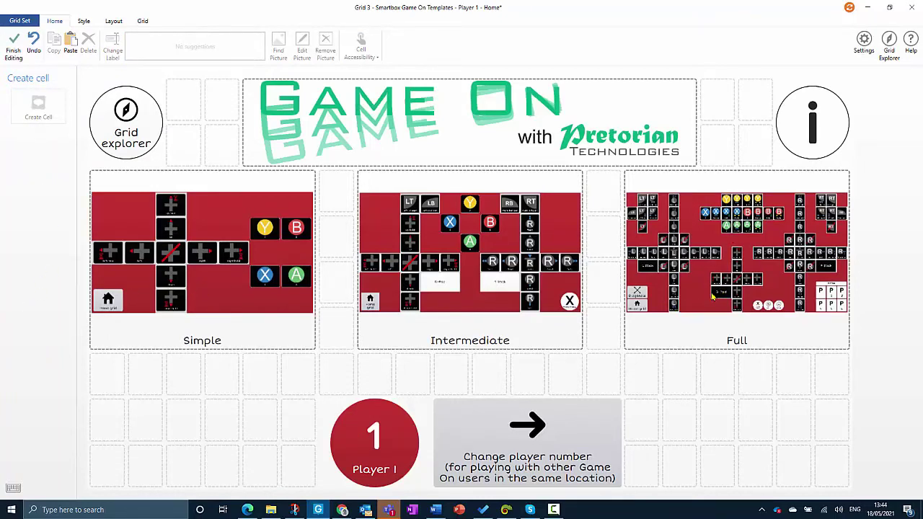
left_click(107, 375)
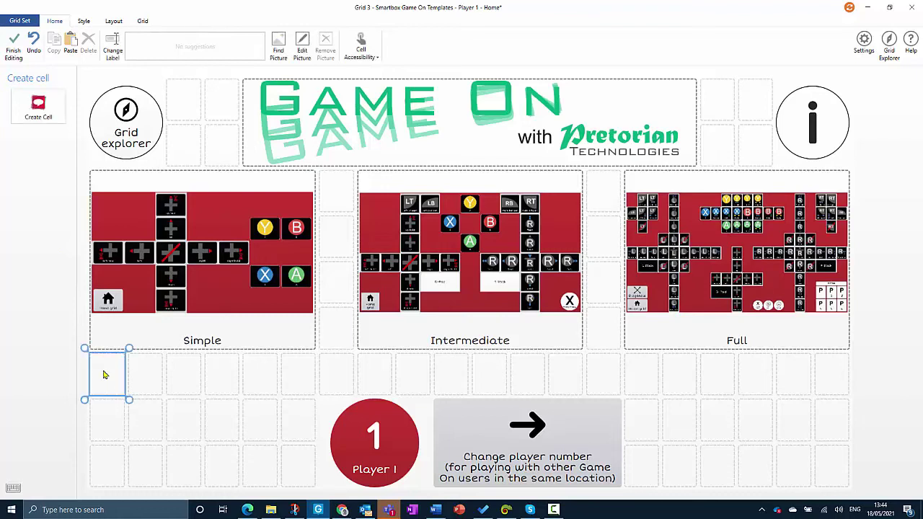
left_click_drag(129, 401, 316, 487)
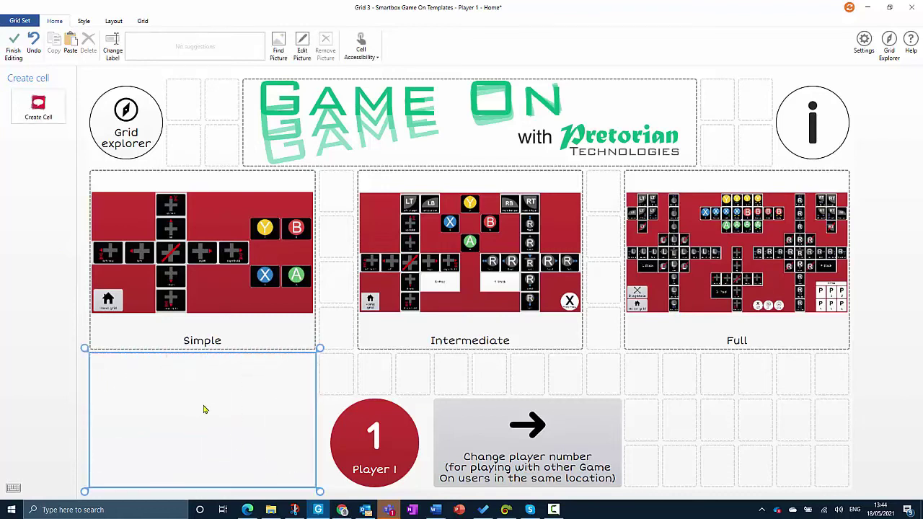
Create a Jump to cell there linking to the 'Player 1 - Crash Team Racing' grid
left_click(36, 114)
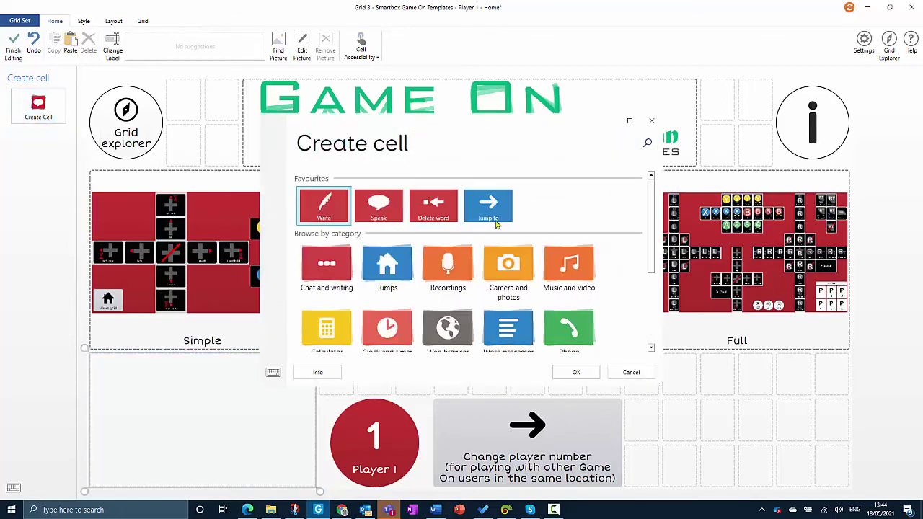
left_click(494, 210)
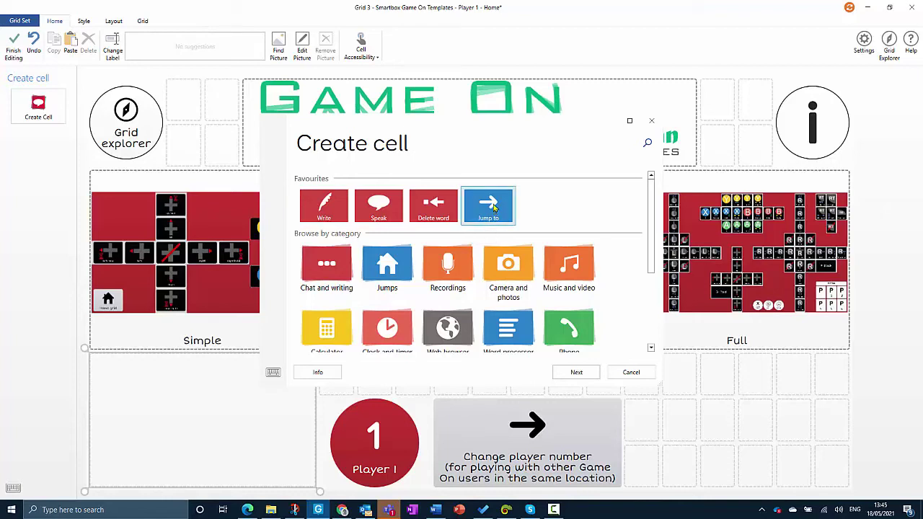
left_click(579, 372)
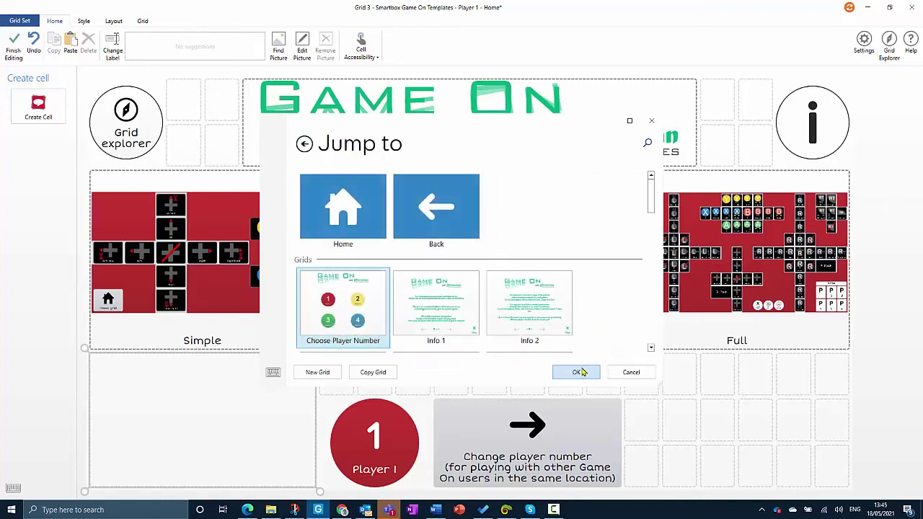
left_click_drag(656, 198, 637, 250)
left_click(315, 280)
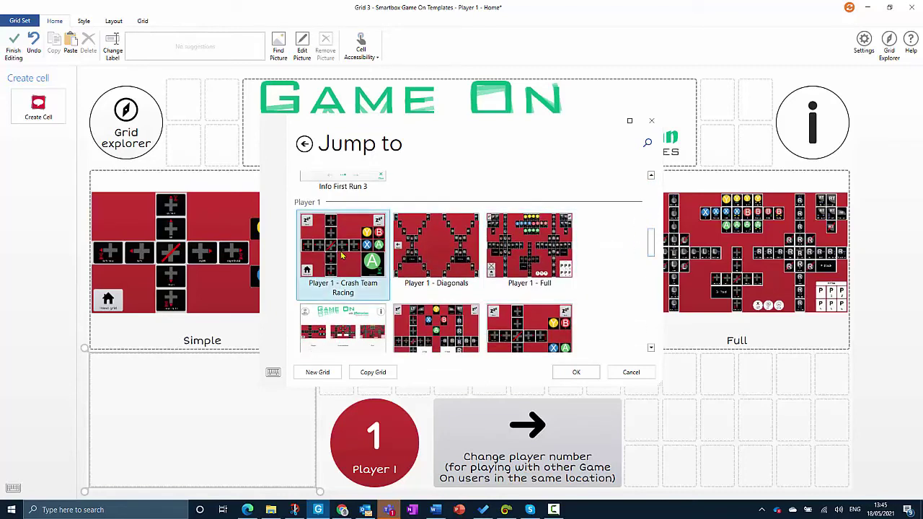
left_click(575, 372)
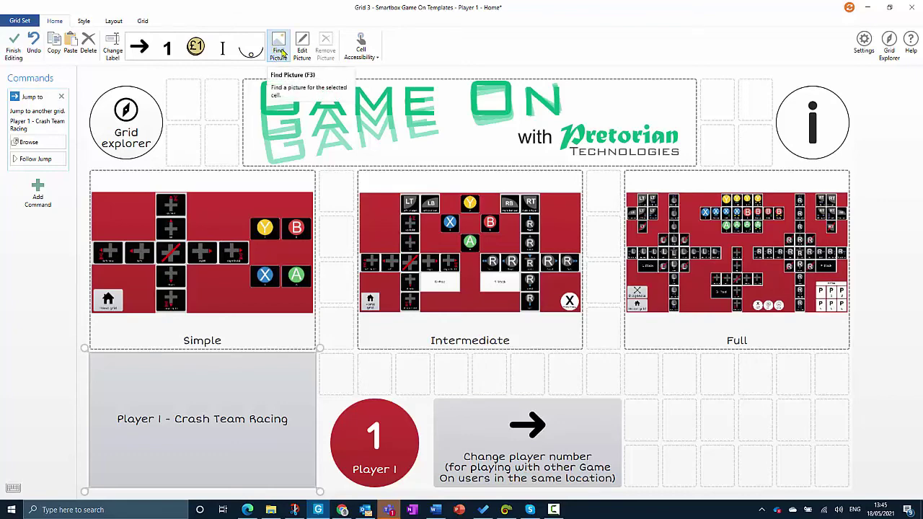
Web-search 'Crash Team Racing' for pictures and apply the CTR Nitro-Fueled cover to the cell
left_click(278, 49)
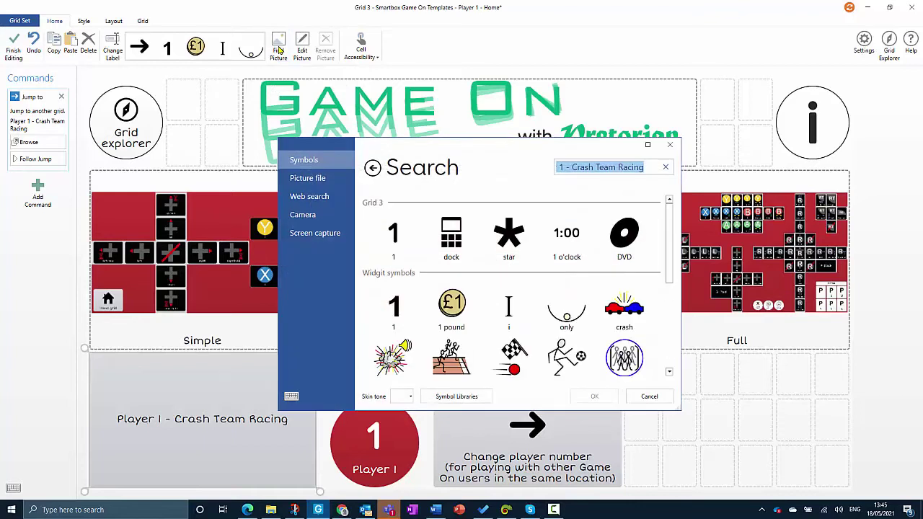
left_click(318, 197)
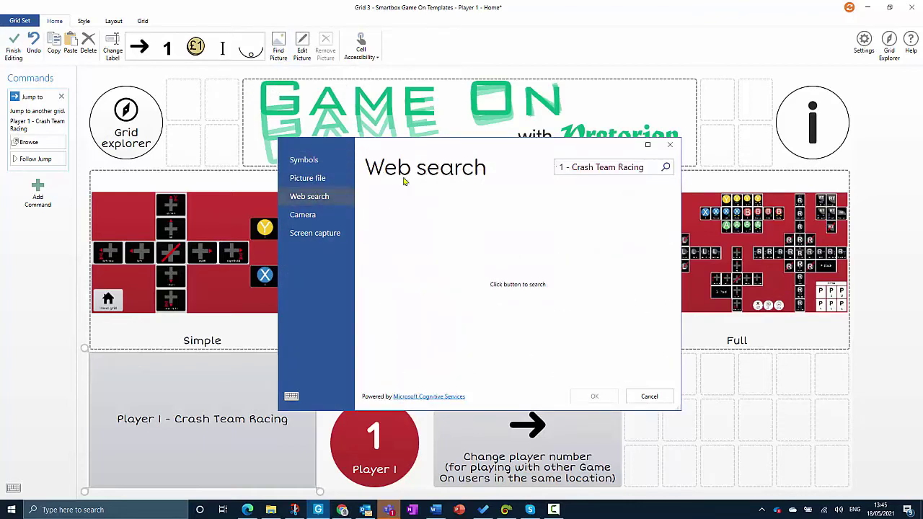
left_click(572, 167)
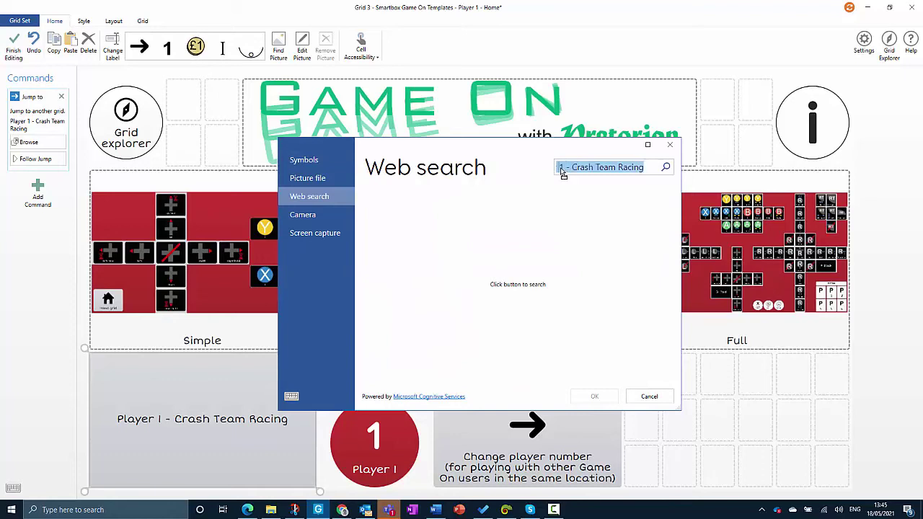
left_click(568, 167)
left_click_drag(570, 168, 556, 171)
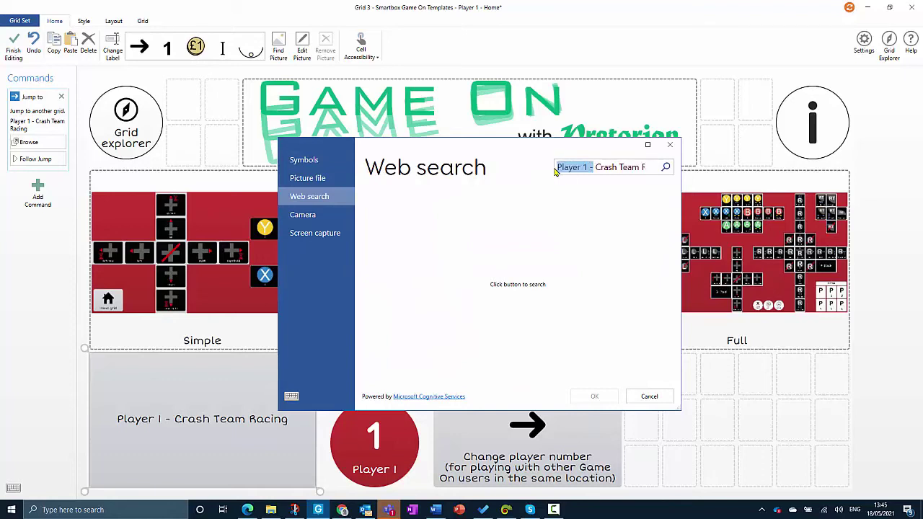
key("BackSpace")
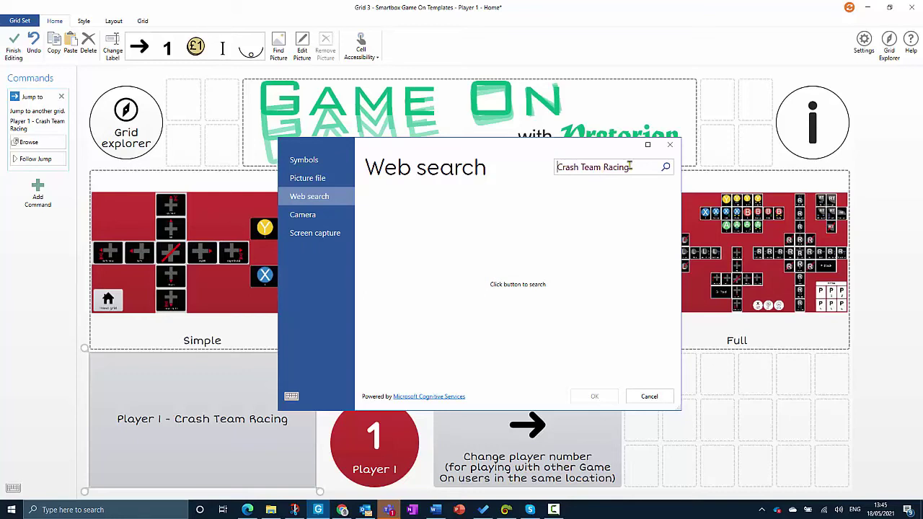
left_click(666, 167)
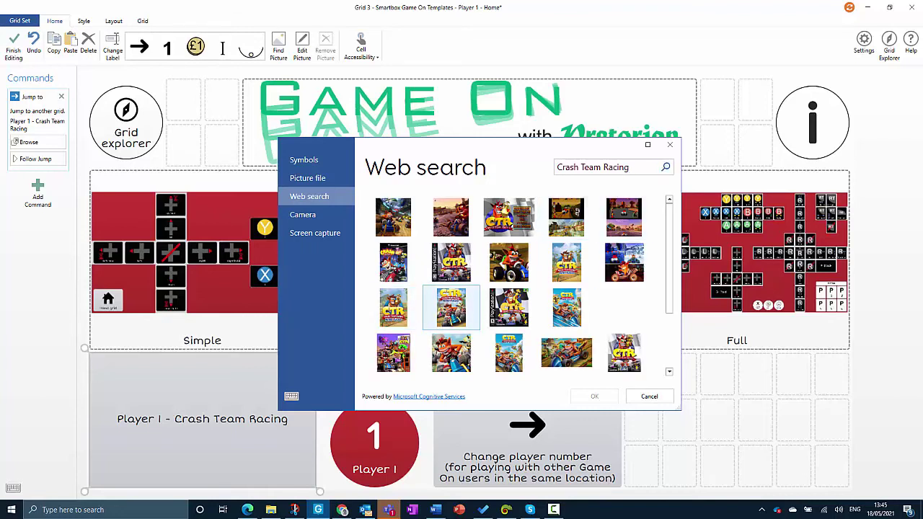
left_click(566, 262)
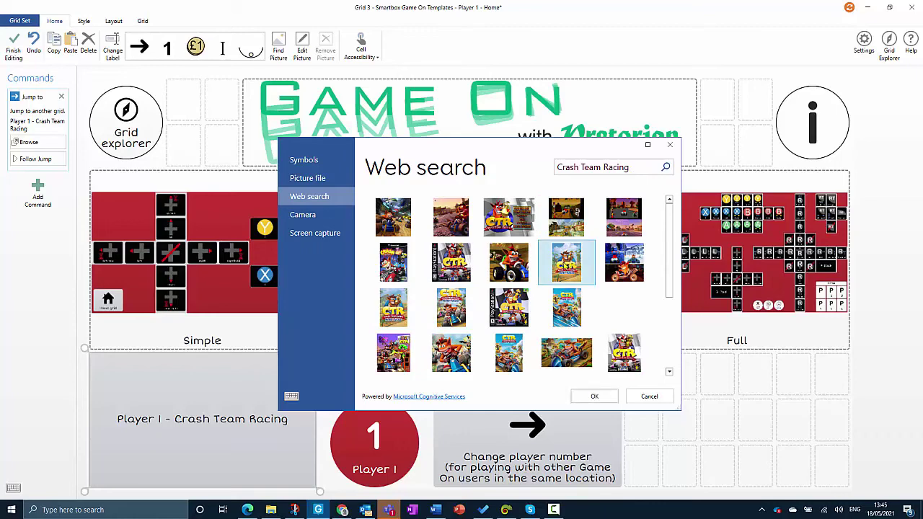
left_click(595, 397)
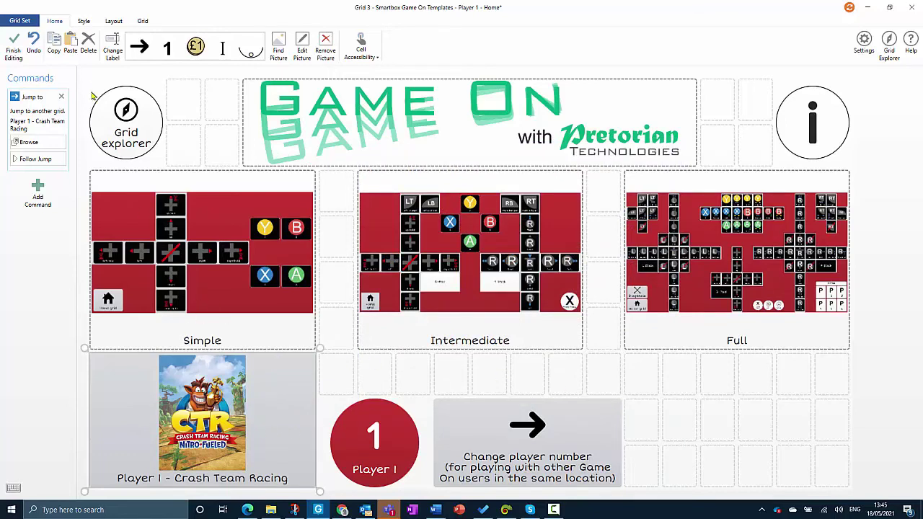
Finish editing and save the grid set changes
left_click(13, 52)
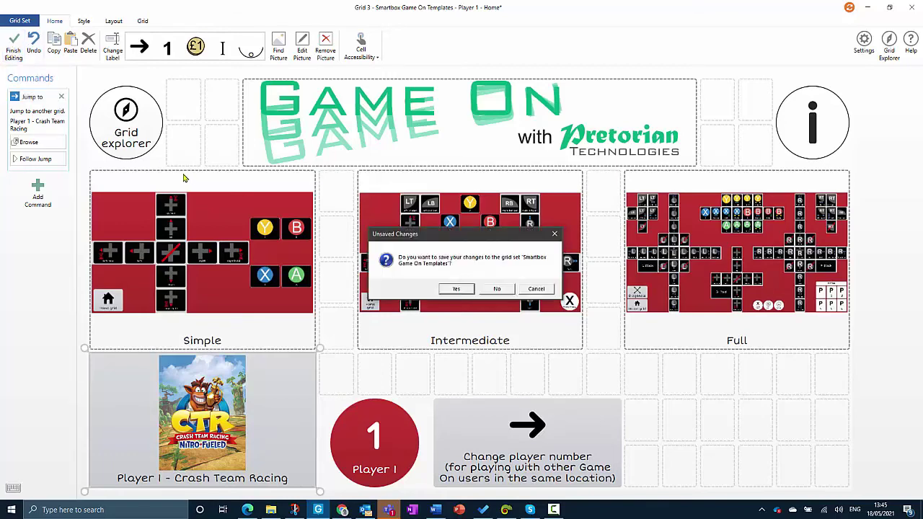
left_click(457, 289)
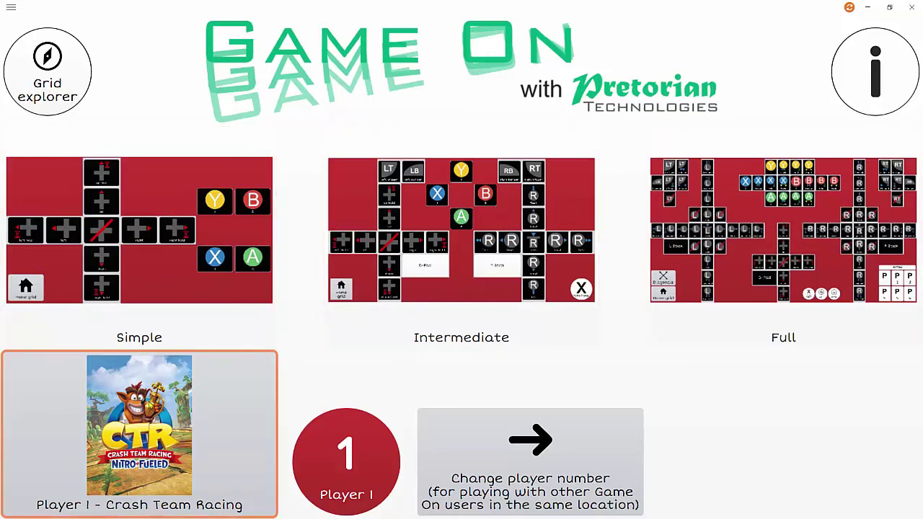
Open the Crash Team Racing grid from its picture cell on the Game On home grid
left_click(136, 444)
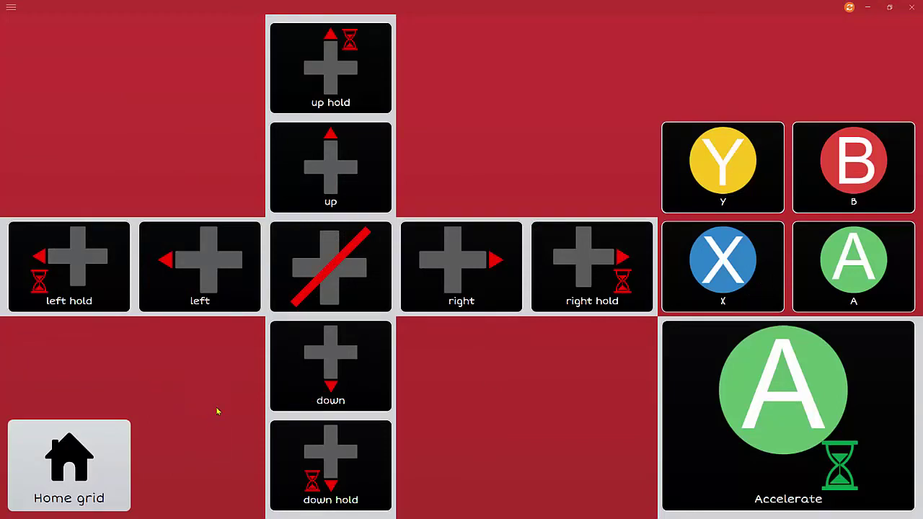